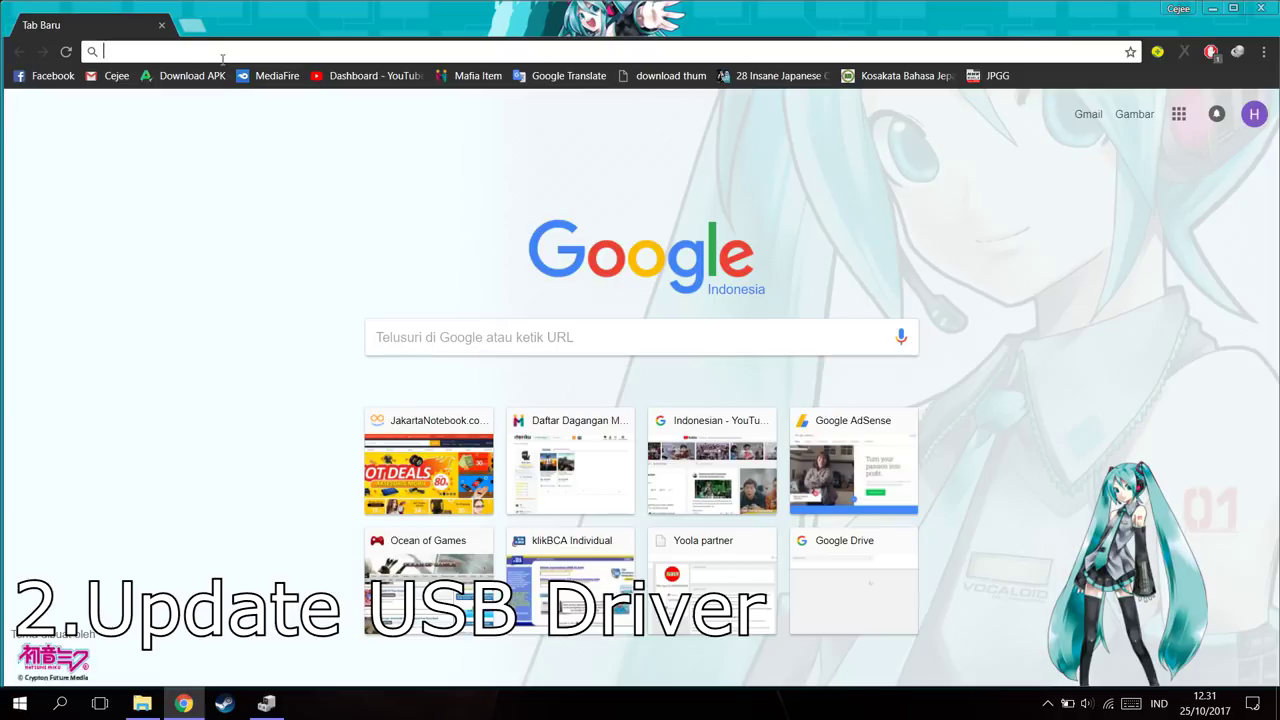
- Search the web for "xiaomi usb driver" and look through the androidmtk.com page of Xiaomi USB driver downloads
type("xi")
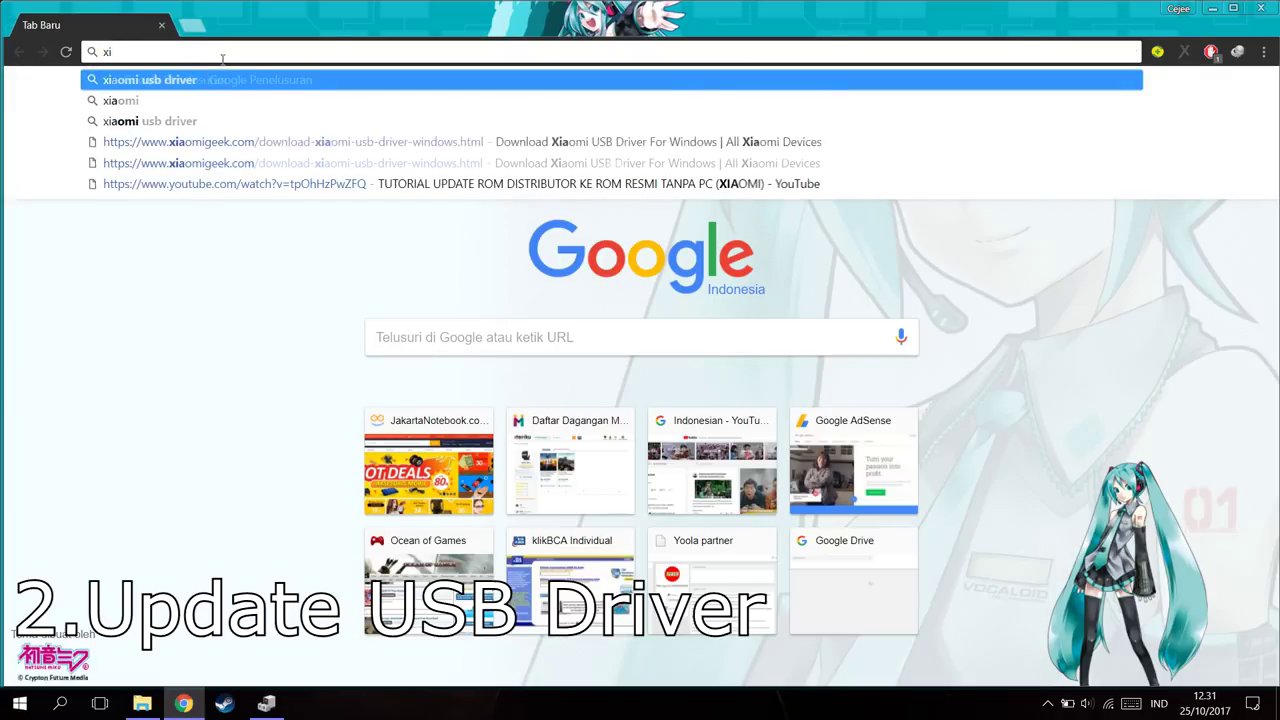
type("aomi usb driver")
key("Return")
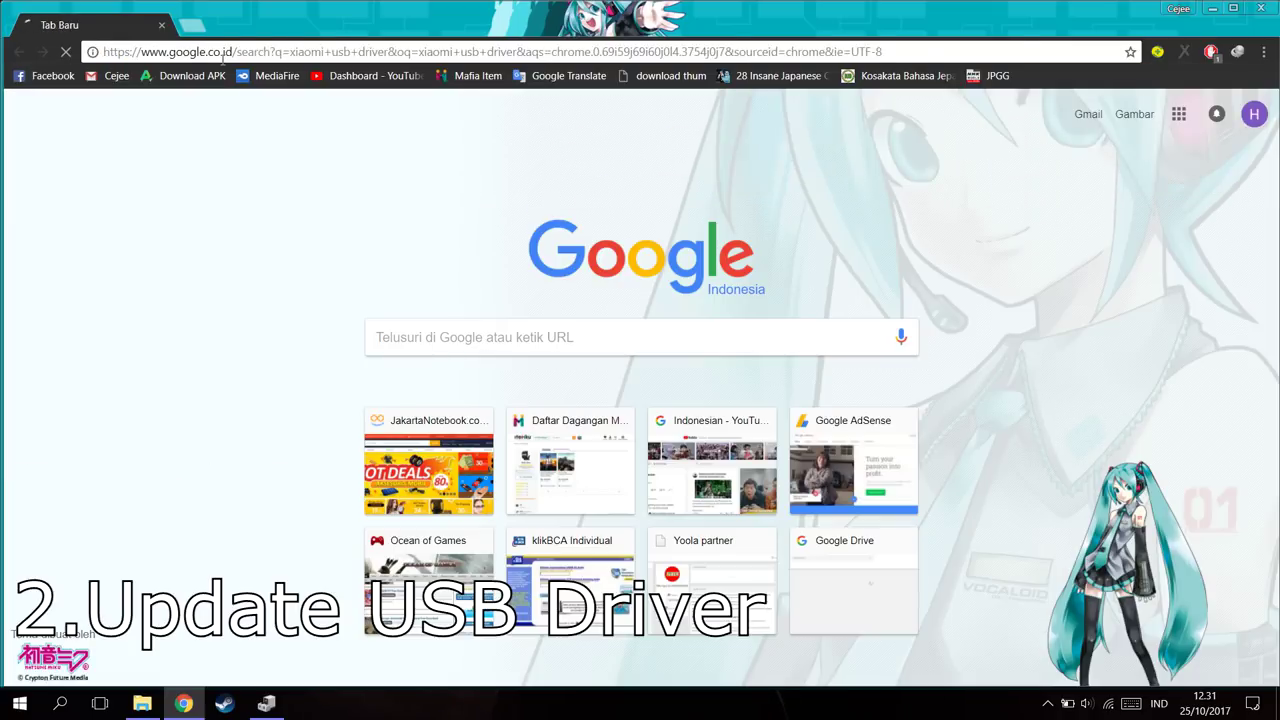
left_click(290, 284)
scroll(362, 418, "down", 6)
scroll(362, 418, "down", 6)
scroll(310, 470, "up", 15)
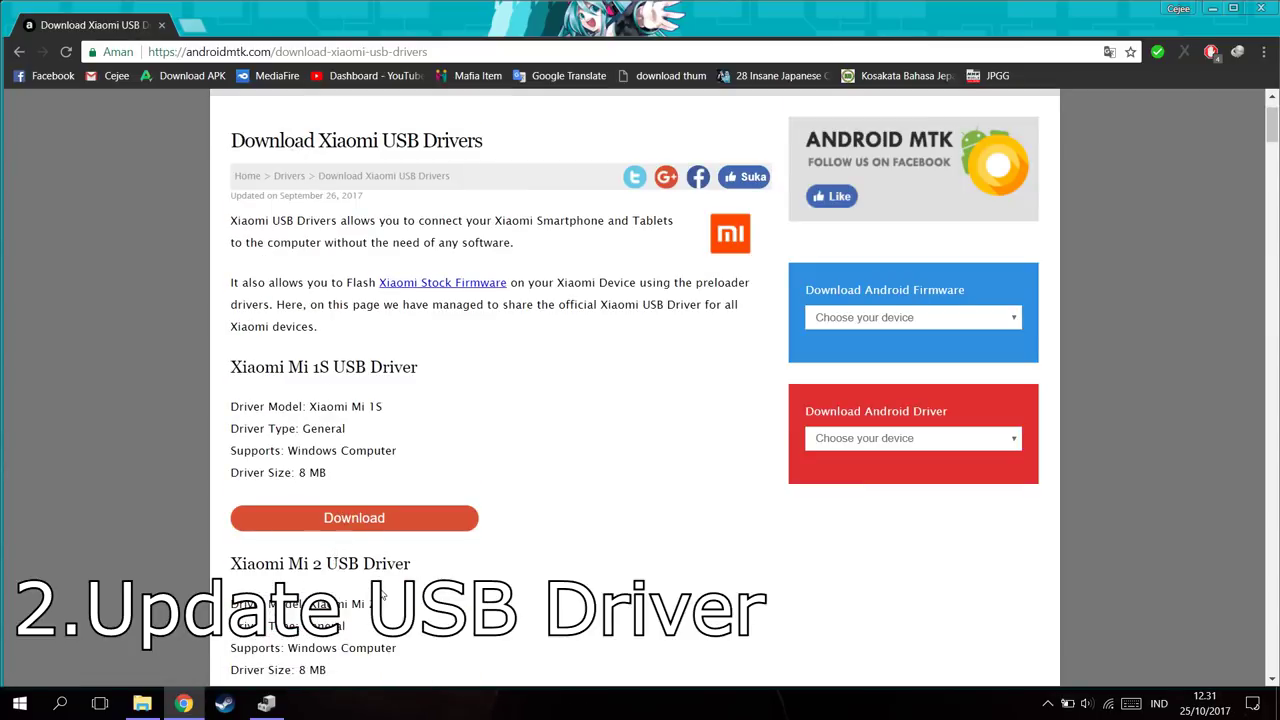
- Return to the search results and look through the xiaomigeek.com page on Xiaomi USB drivers for Windows
left_click(20, 51)
left_click(364, 366)
scroll(423, 434, "down", 20)
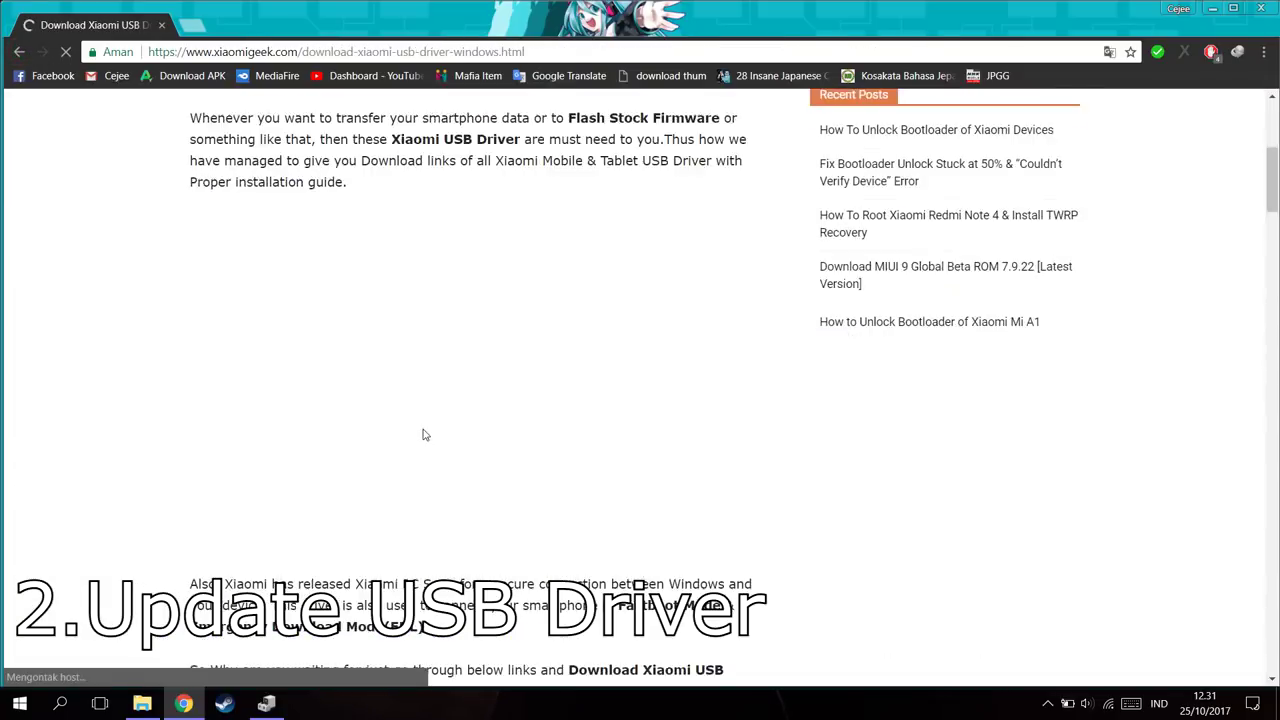
- Search the web for "samsung usb driver"
left_click(286, 51)
type("samsung")
key("Return")
right_click(288, 52)
left_click(58, 334)
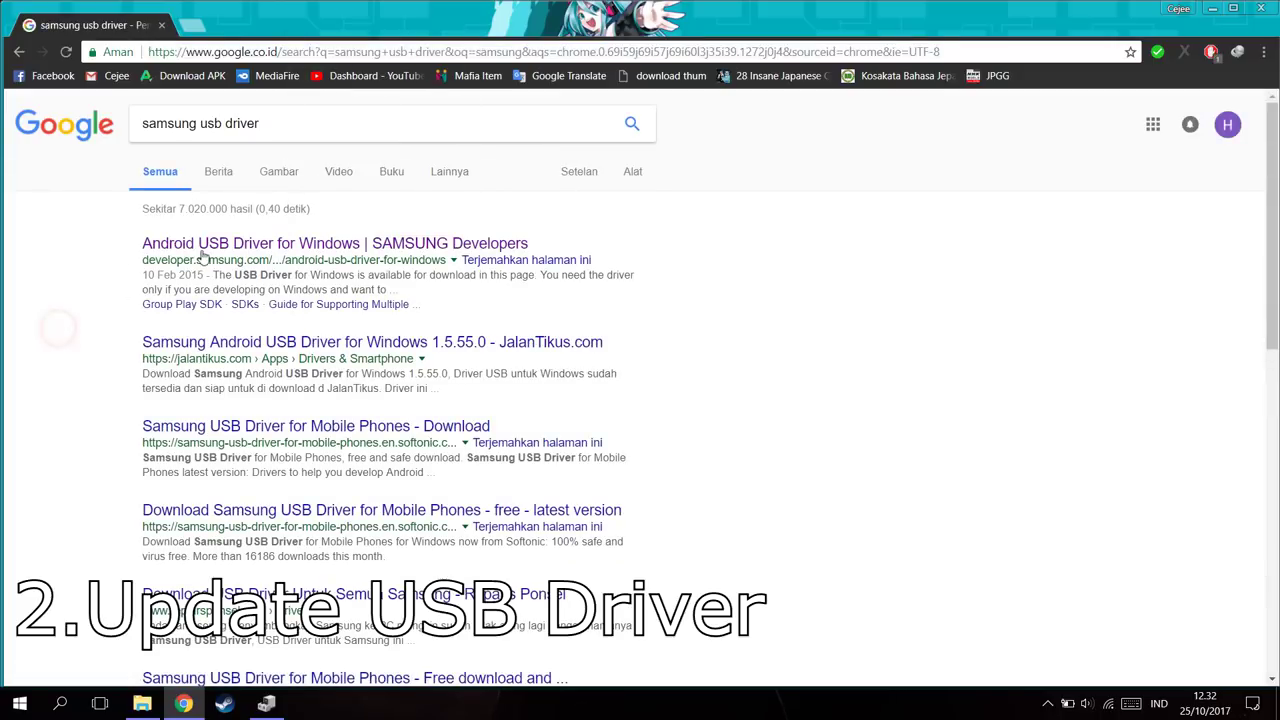
- View the Android USB Driver for Windows page on the Samsung Developers site, then close the browser
left_click(220, 250)
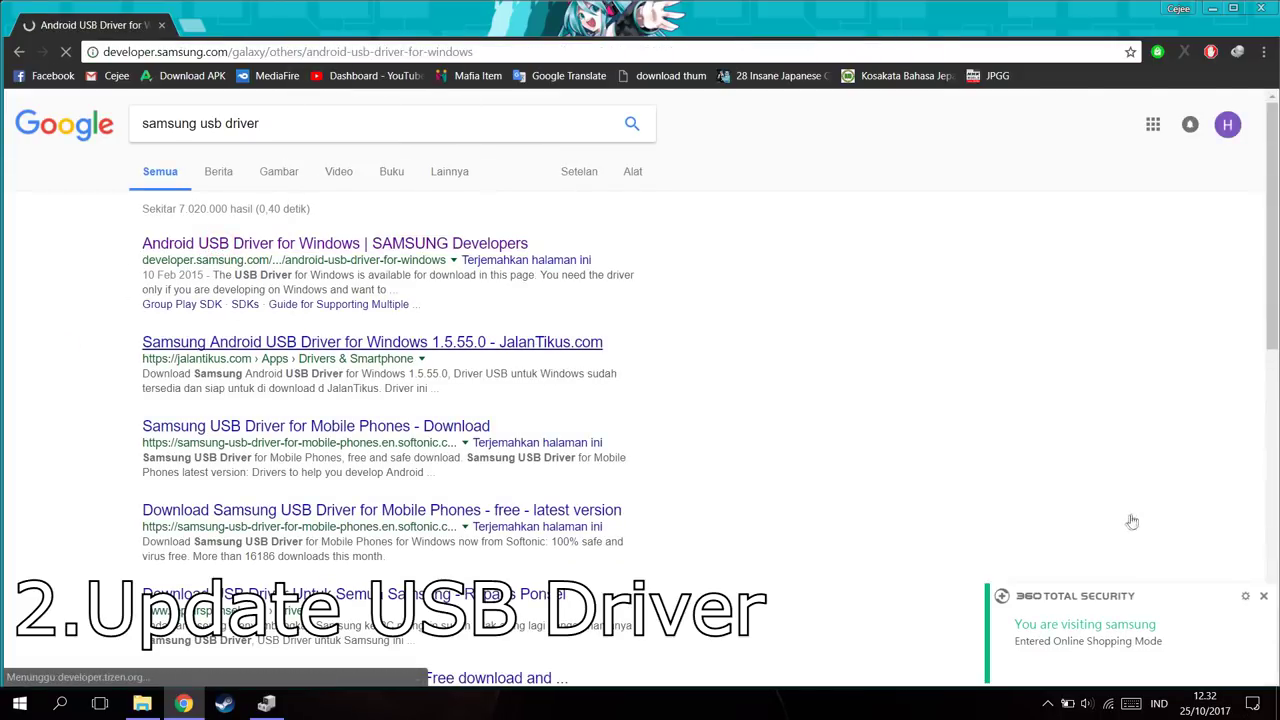
scroll(605, 365, "down", 3)
scroll(605, 365, "up", 3)
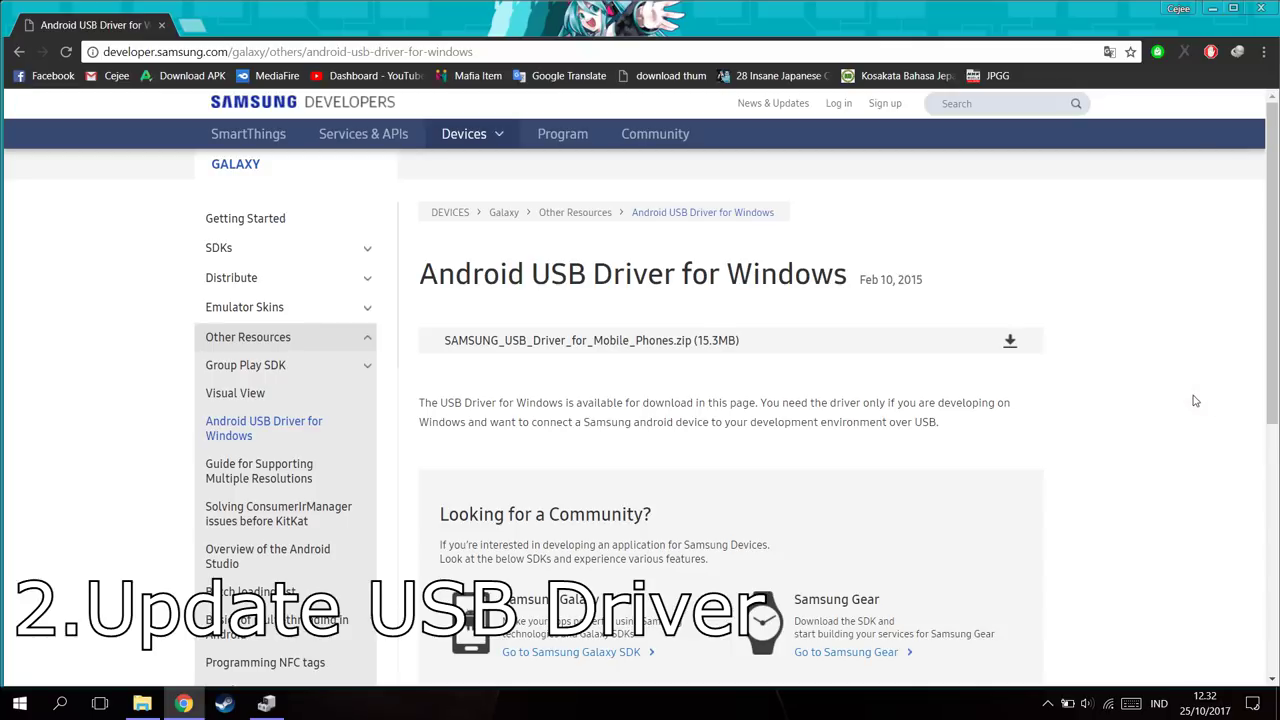
left_click(1262, 10)
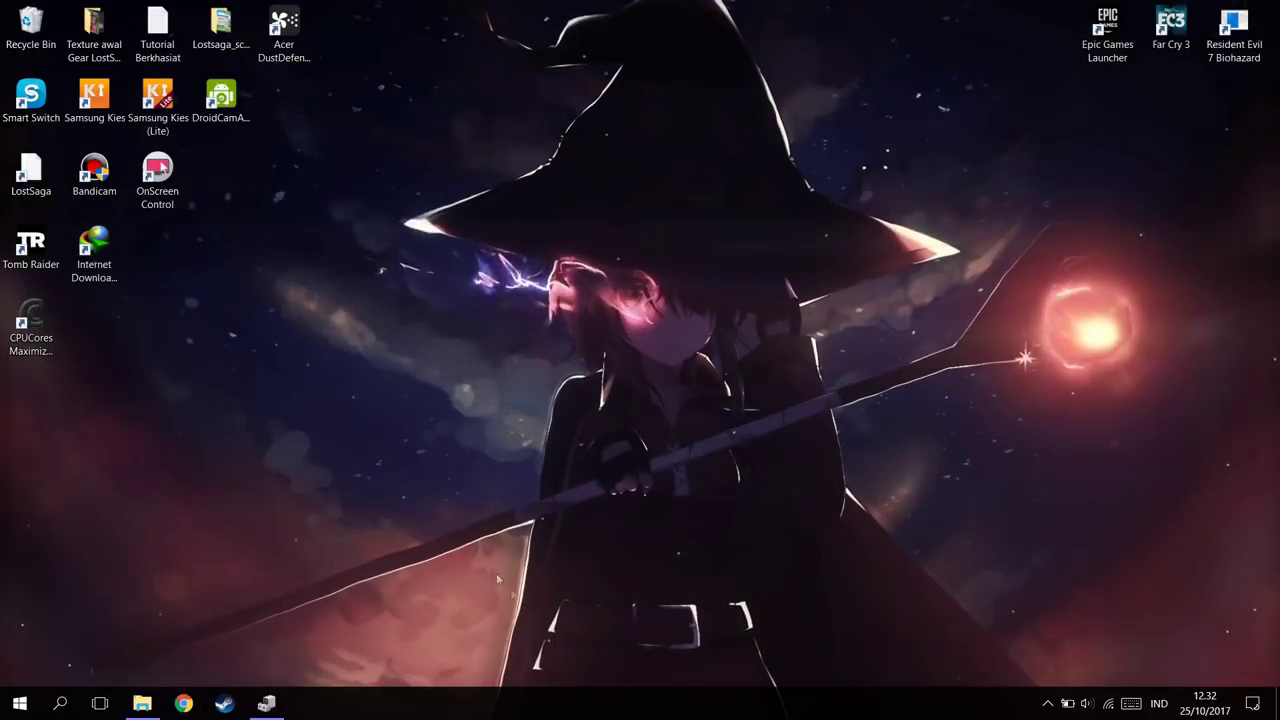
- Bring up Device Manager and scan the whole computer for hardware changes
left_click(268, 705)
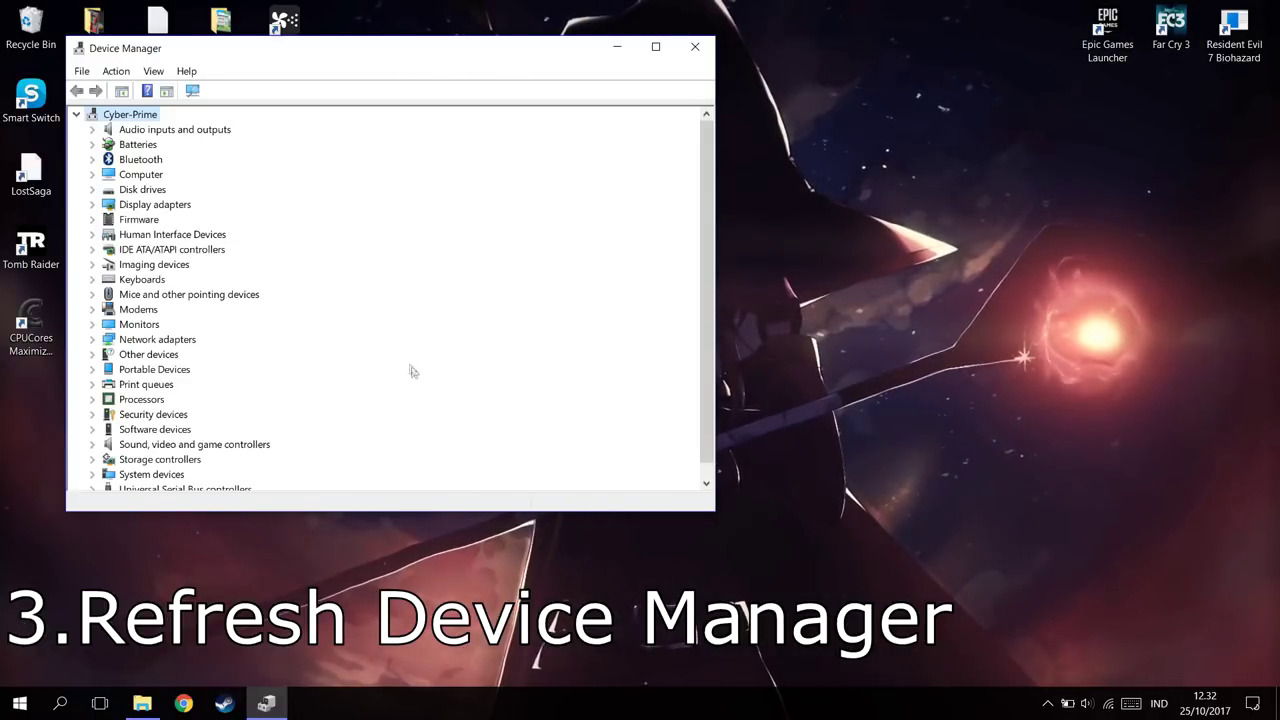
scroll(168, 147, "down", 1)
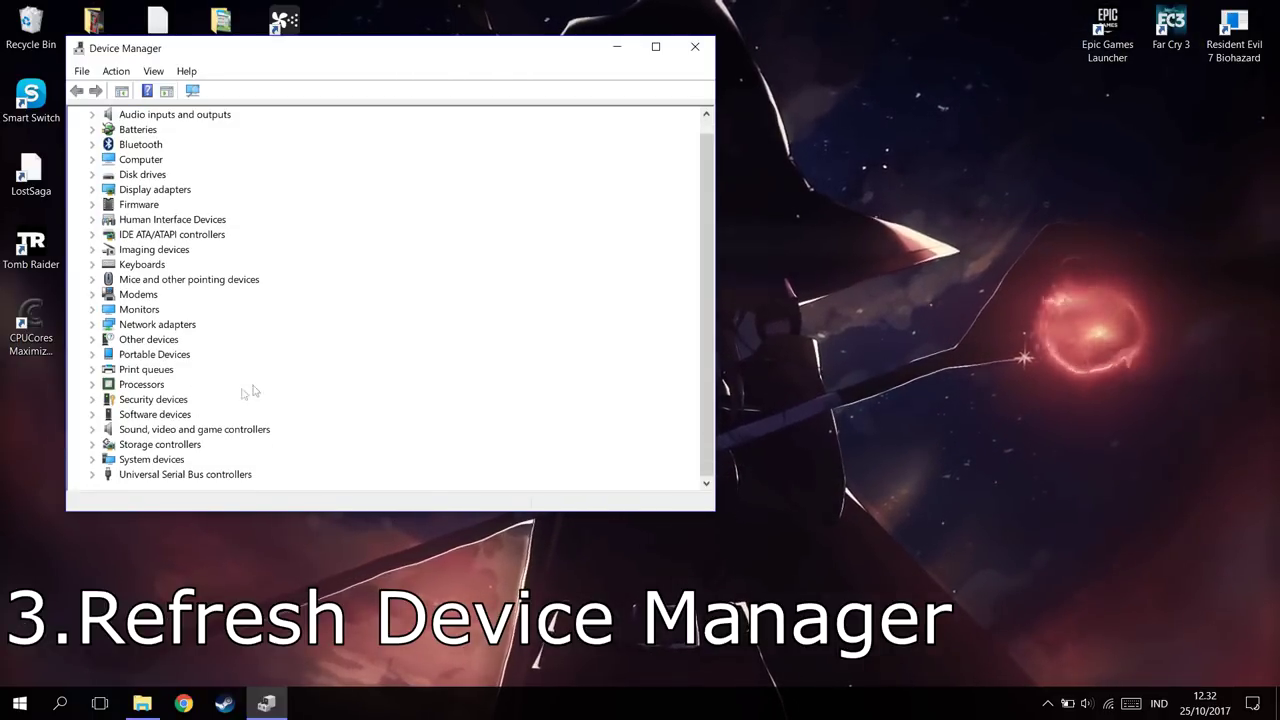
scroll(160, 320, "up", 1)
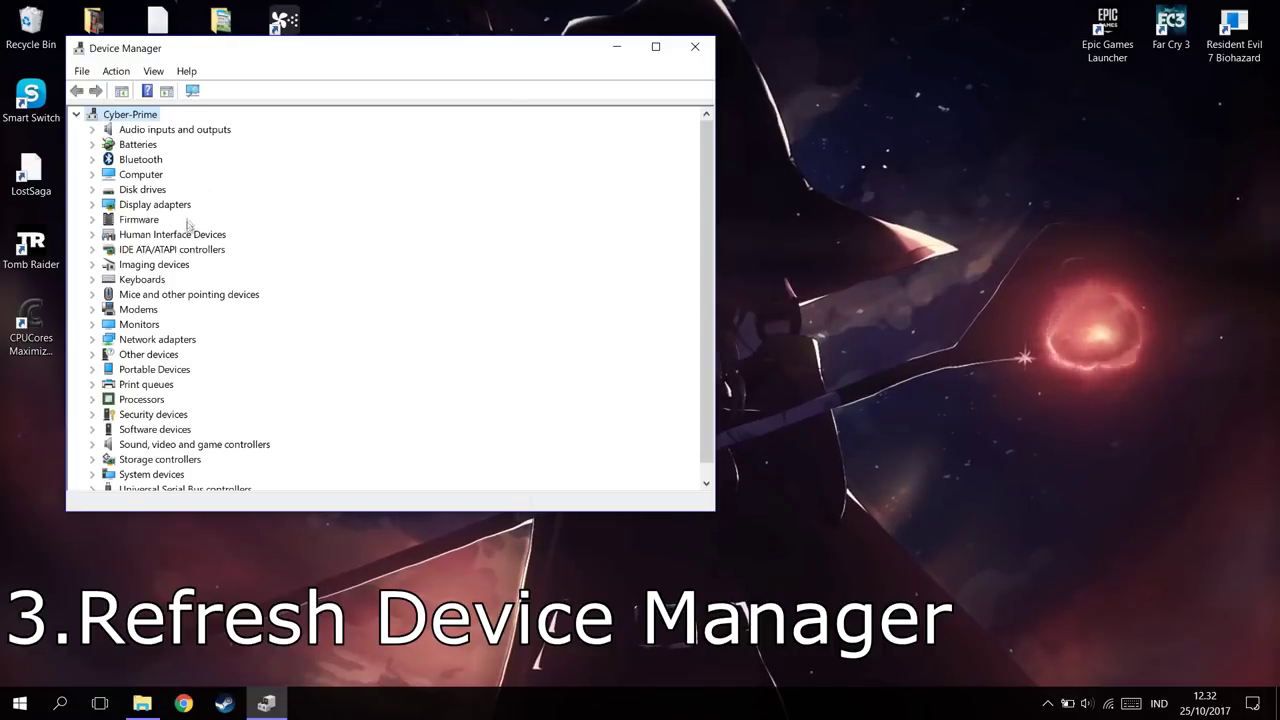
right_click(128, 116)
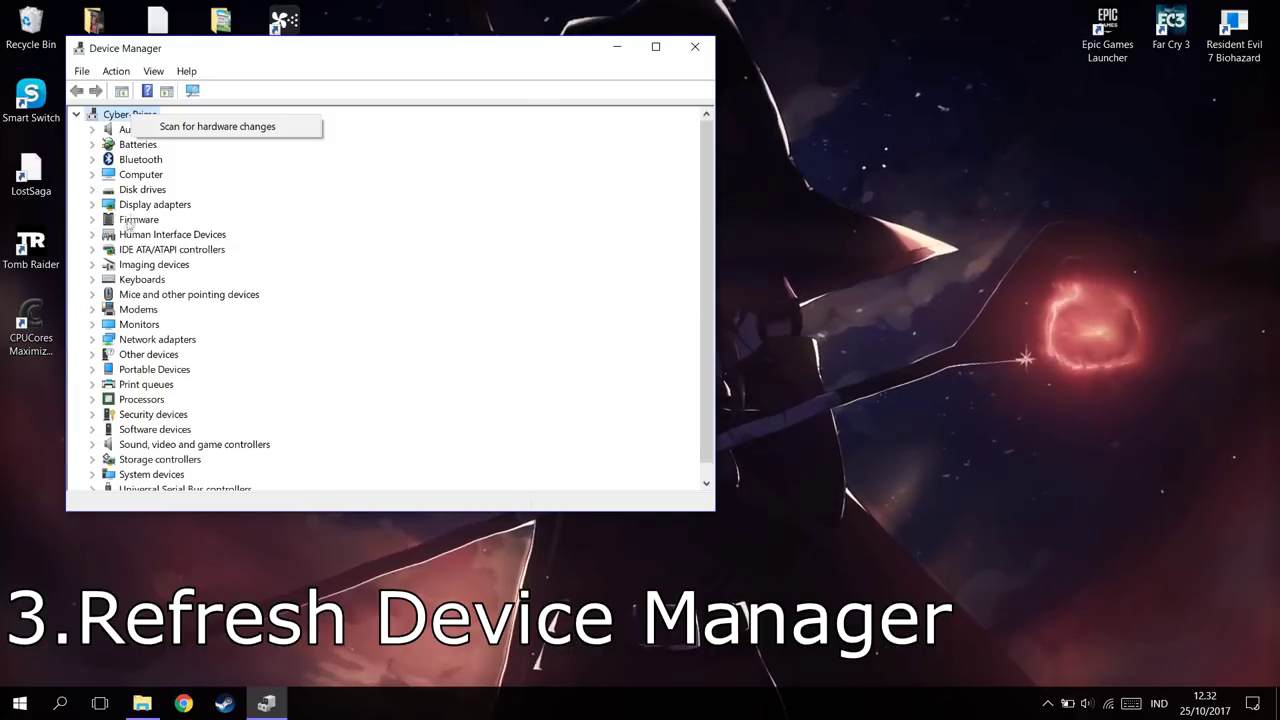
left_click(199, 134)
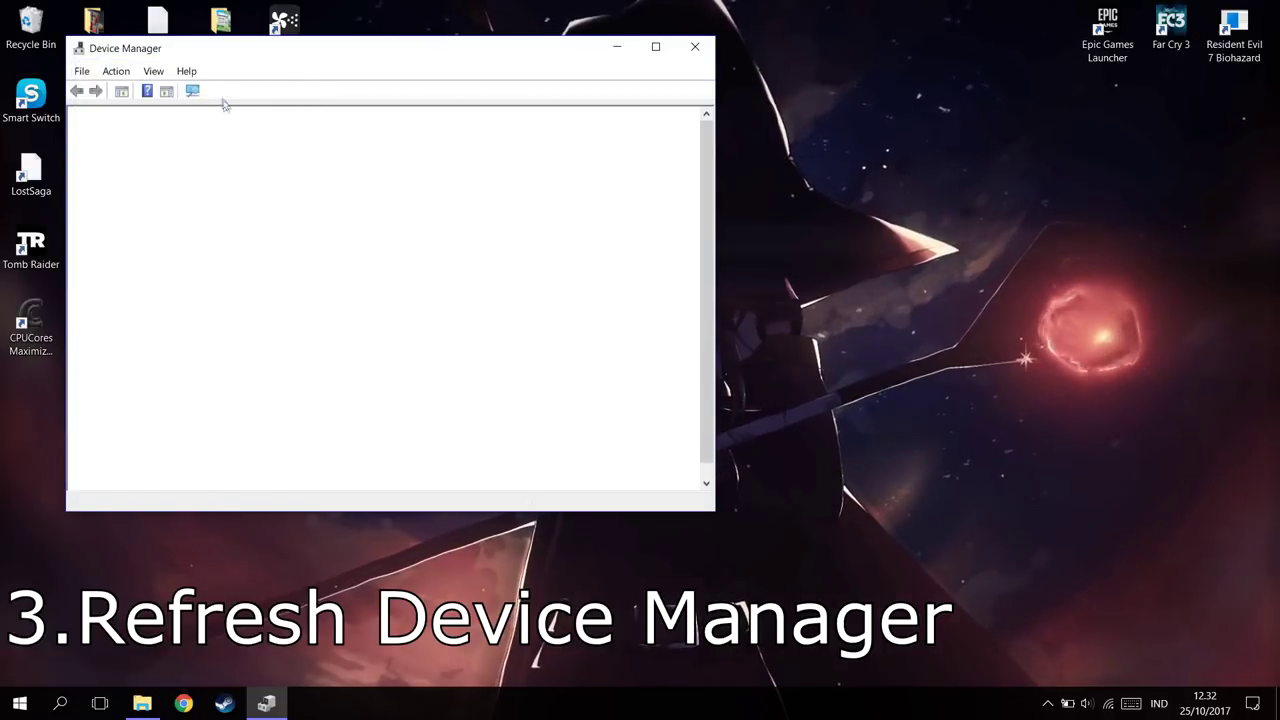
- Expand the Universal Serial Bus controllers to check the listed USB devices, then close Device Manager
scroll(315, 332, "down", 2)
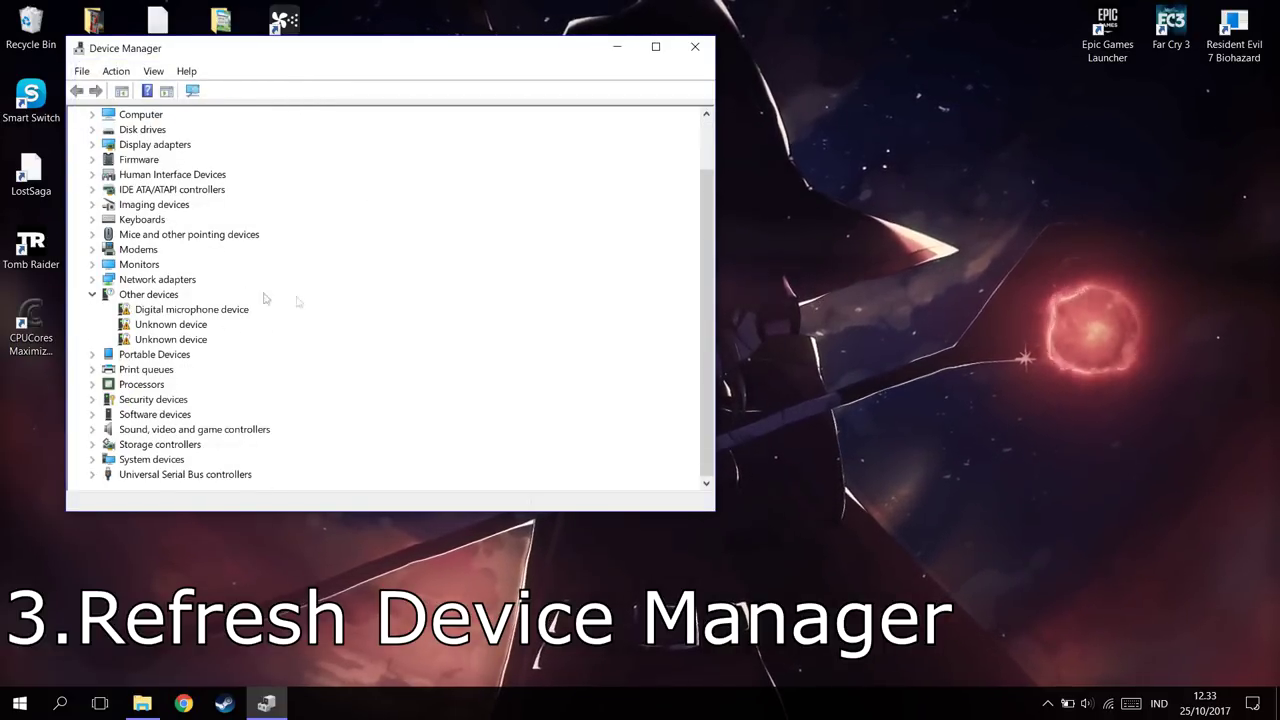
left_click(94, 475)
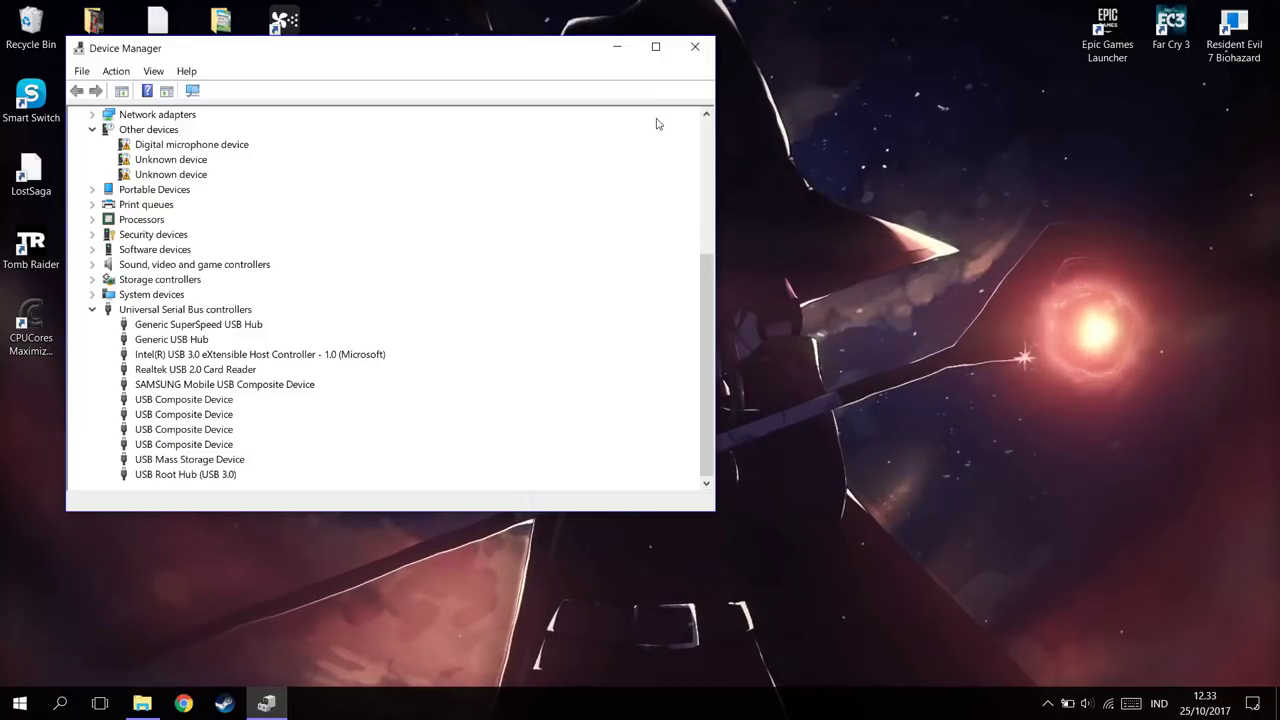
left_click(695, 46)
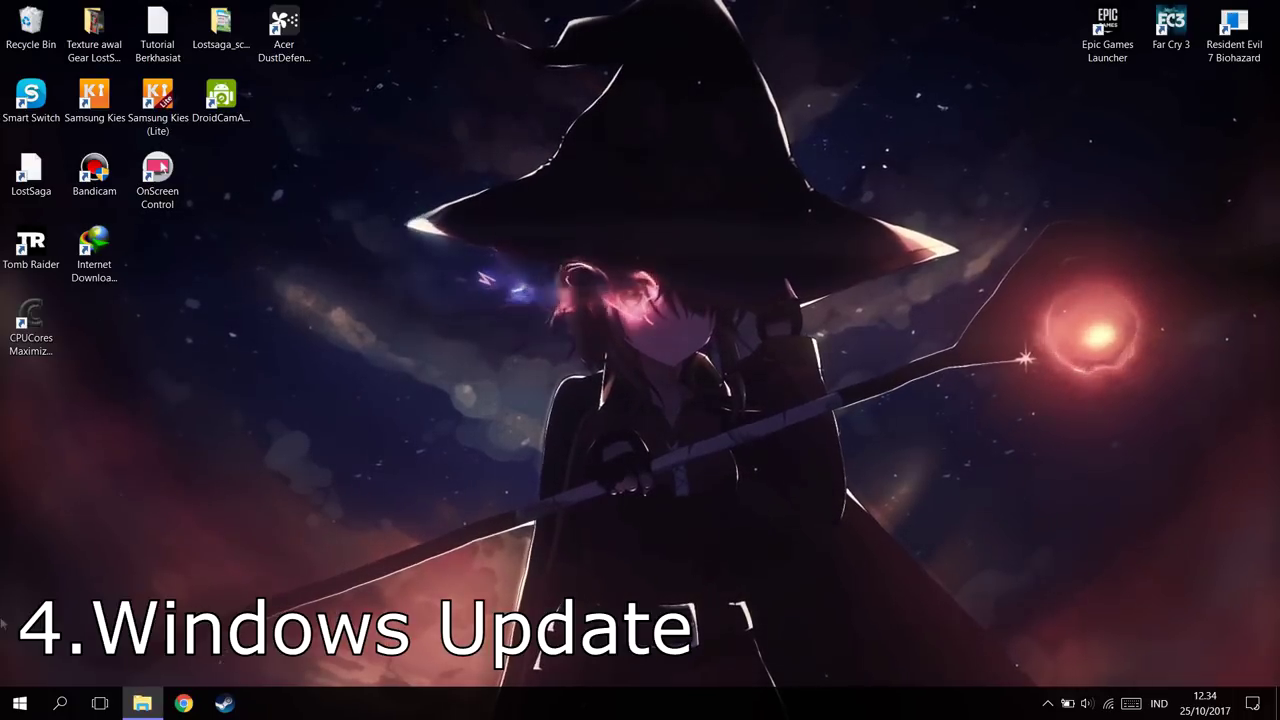
- Open the connected phone under This PC in File Explorer to view its storage, then close the window
left_click(142, 703)
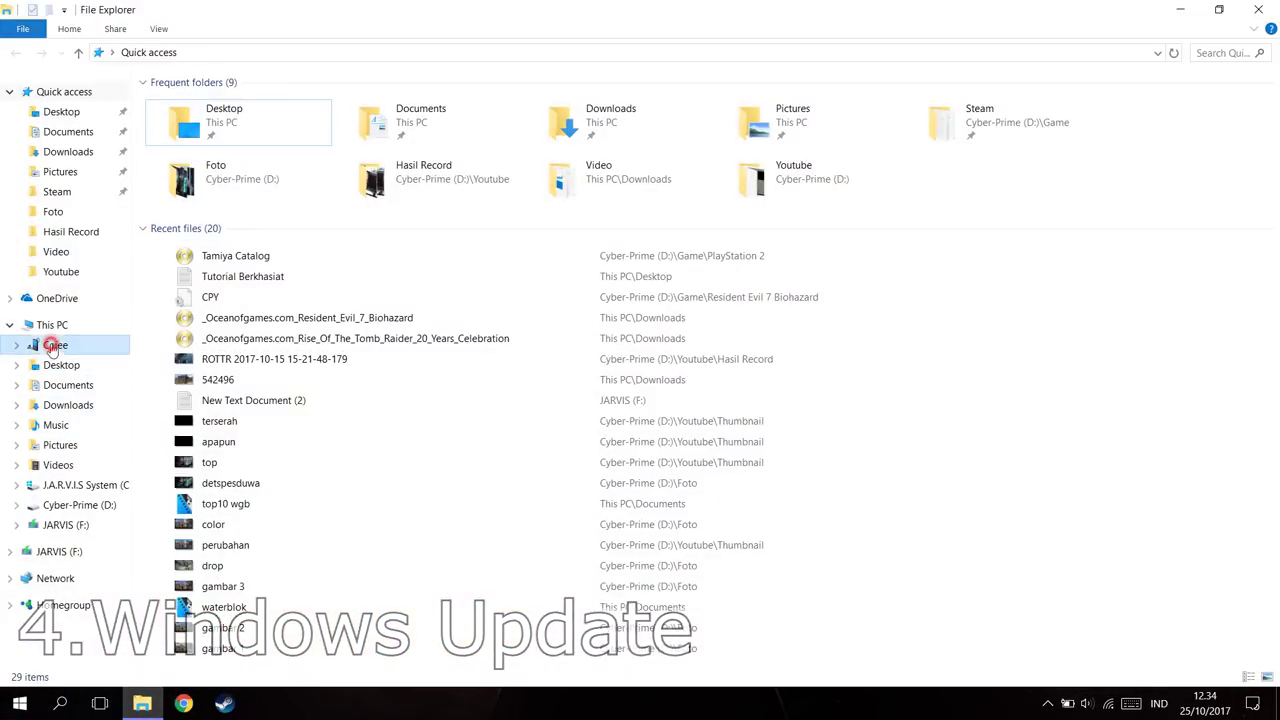
left_click(54, 345)
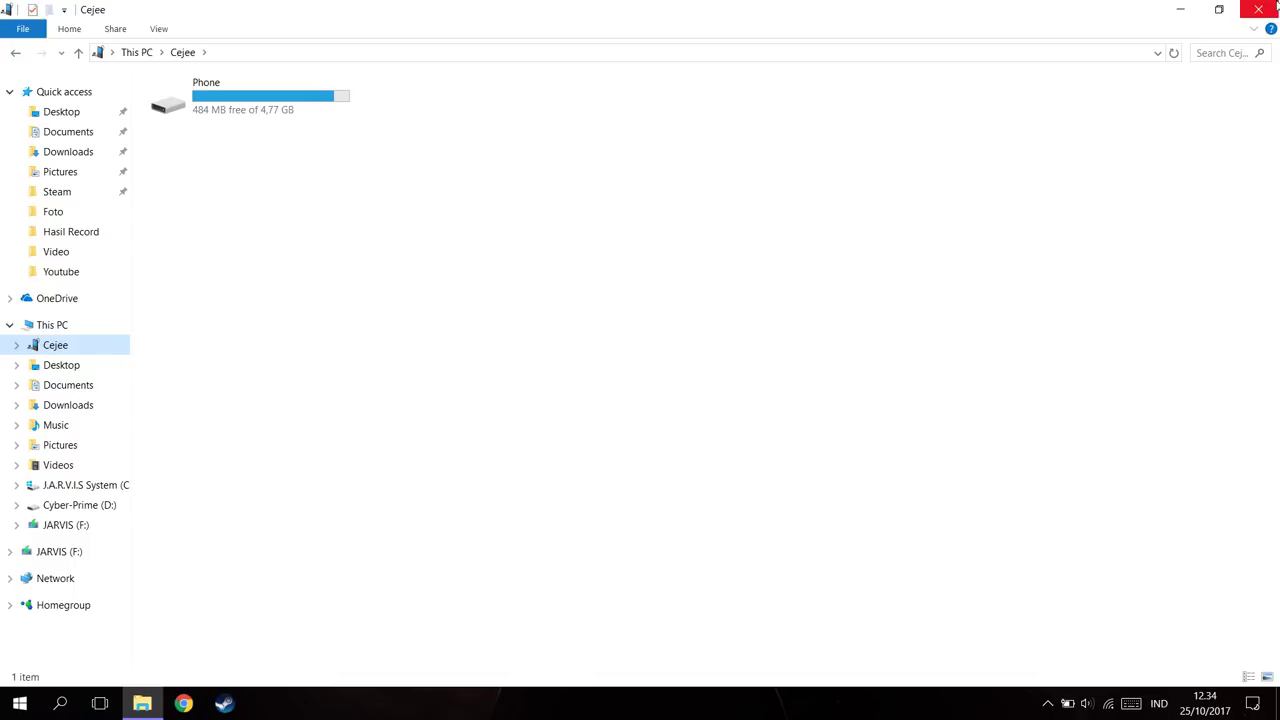
left_click(1262, 9)
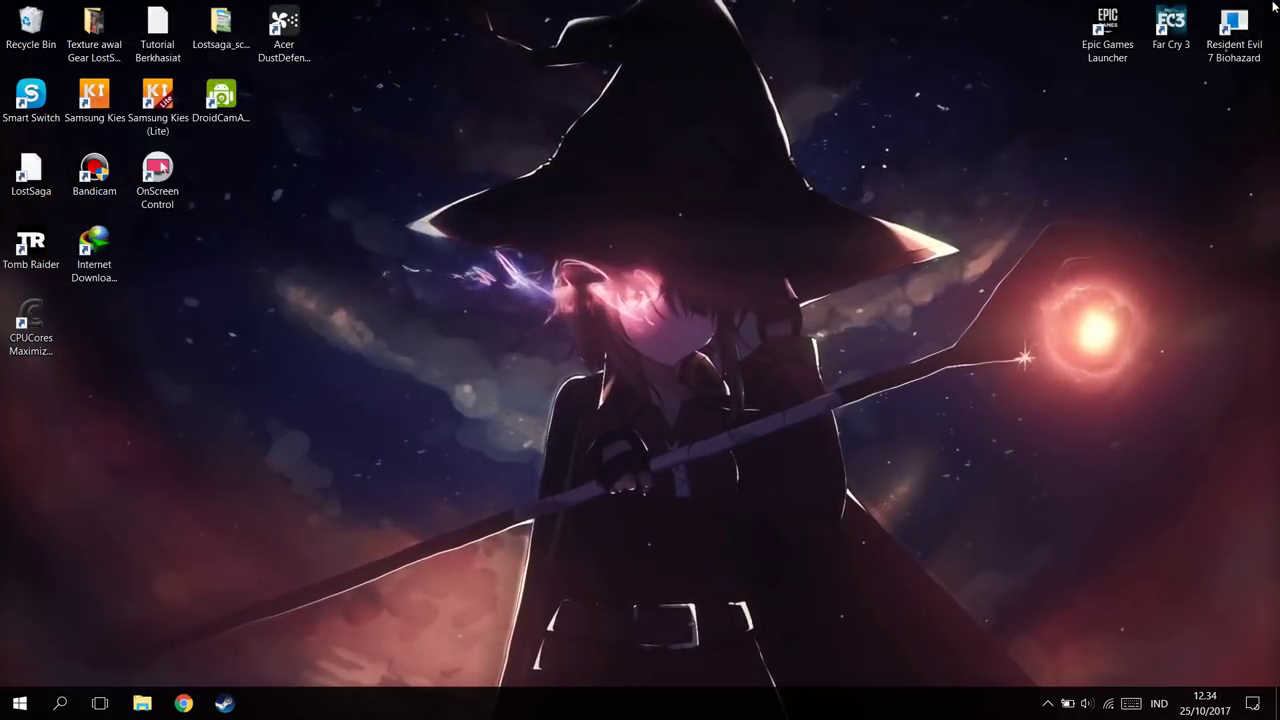